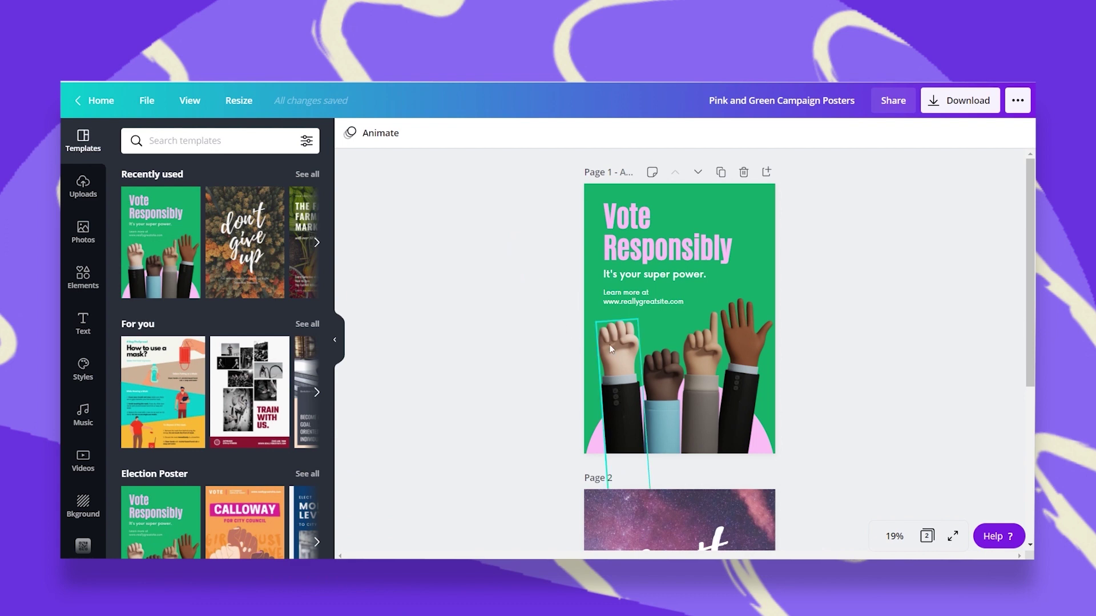
- Show the info panel for the raised-fist graphic 'White in Jacket Handz', tagged hand, 3D, gesture
{"action": "left_click", "coordinate": [610, 344]}
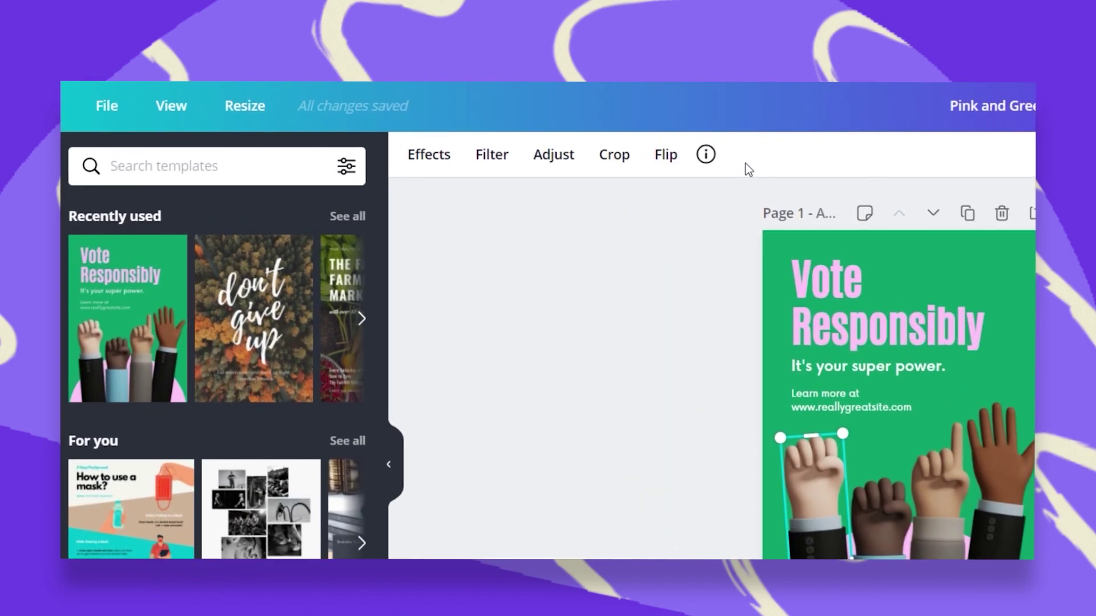
{"action": "left_click", "coordinate": [708, 160]}
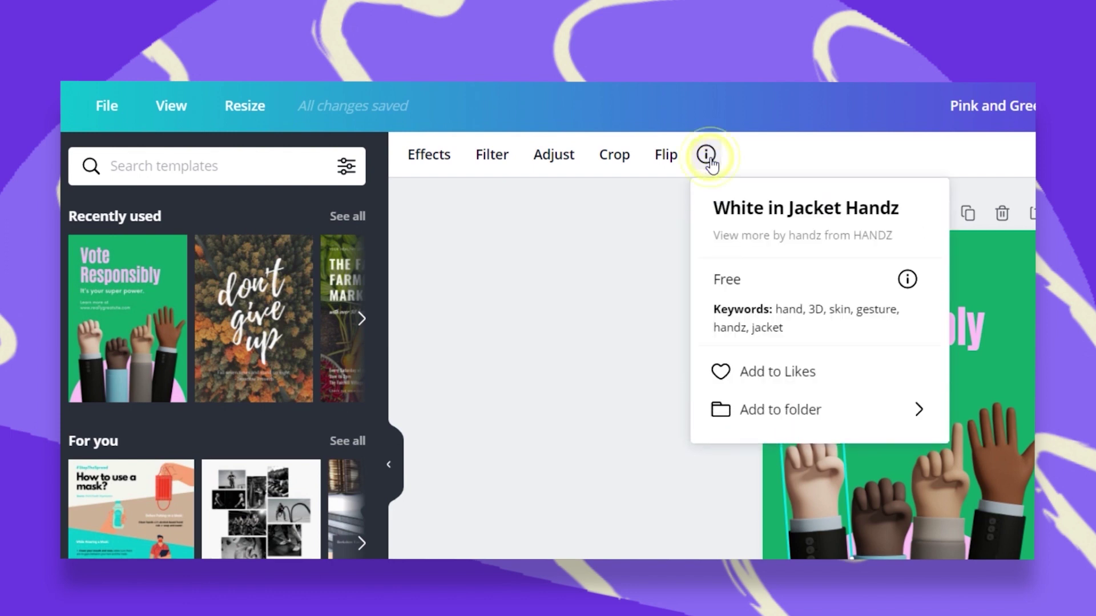
- Browse more 3D hand graphics by the HANDZ creator, then reopen the fist graphic's details
{"action": "left_click", "coordinate": [725, 239]}
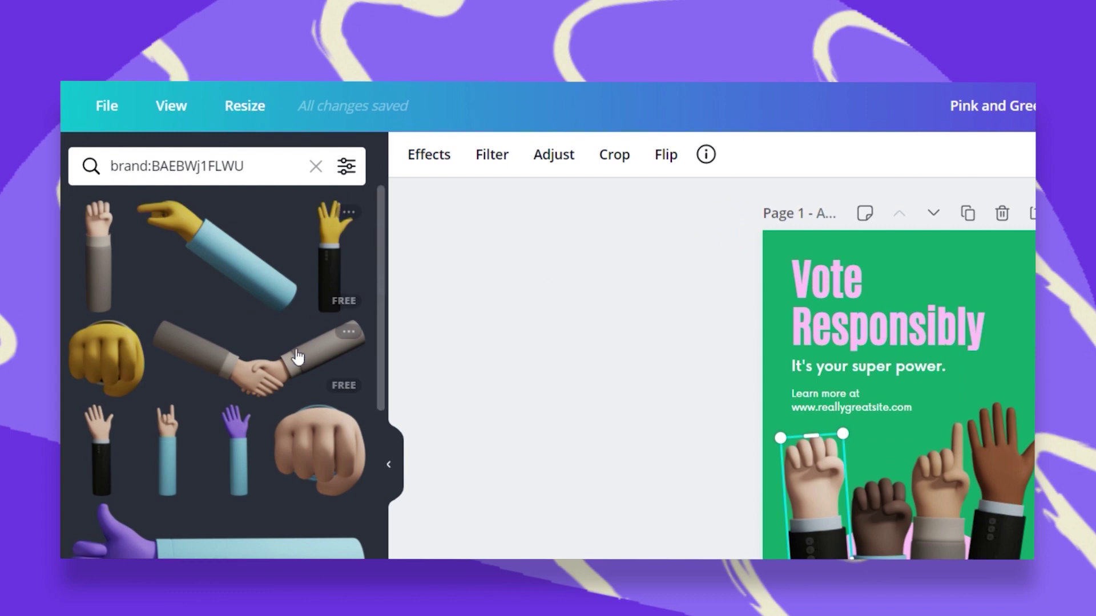
{"action": "scroll", "coordinate": [273, 270], "scroll_direction": "down", "scroll_amount": 2}
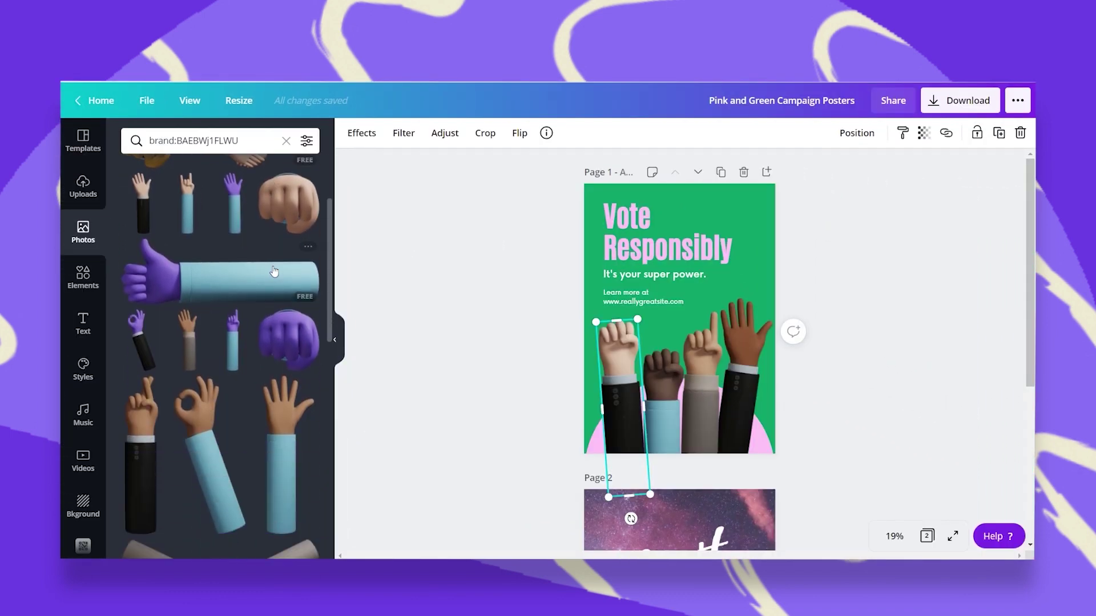
{"action": "scroll", "coordinate": [273, 271], "scroll_direction": "down", "scroll_amount": 3}
{"action": "scroll", "coordinate": [274, 270], "scroll_direction": "down", "scroll_amount": 5}
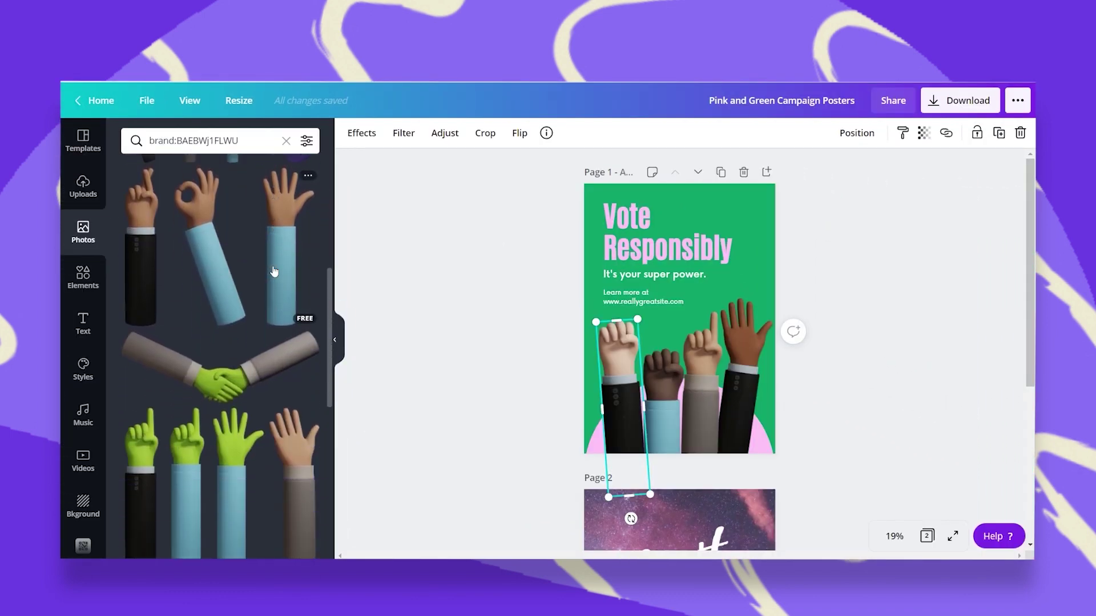
{"action": "scroll", "coordinate": [274, 271], "scroll_direction": "down", "scroll_amount": 3}
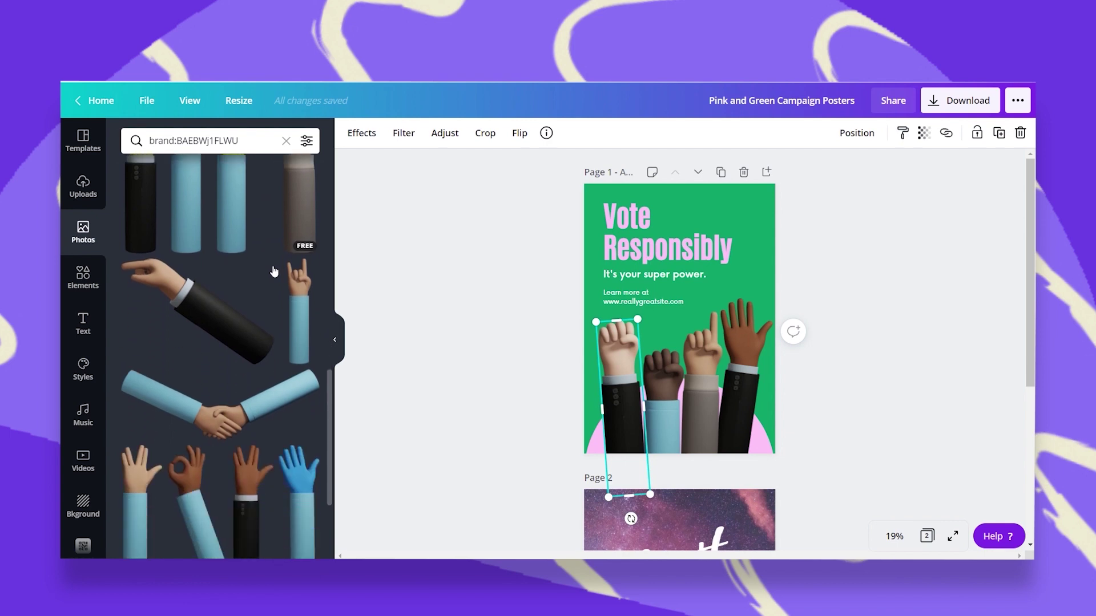
{"action": "scroll", "coordinate": [273, 271], "scroll_direction": "down", "scroll_amount": 3}
{"action": "scroll", "coordinate": [273, 271], "scroll_direction": "up", "scroll_amount": 3}
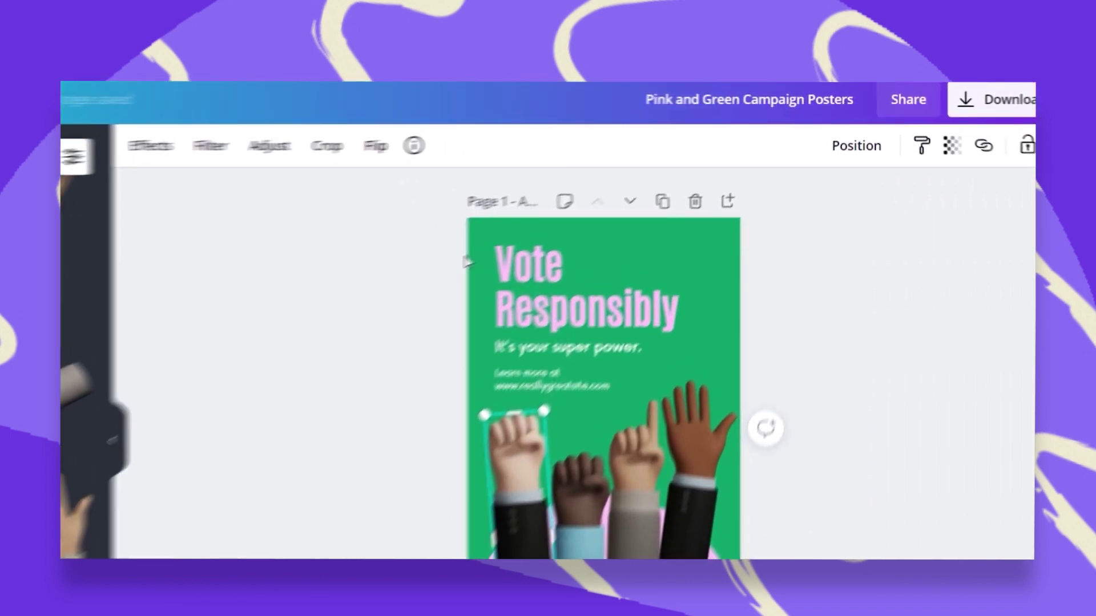
{"action": "left_click", "coordinate": [414, 146]}
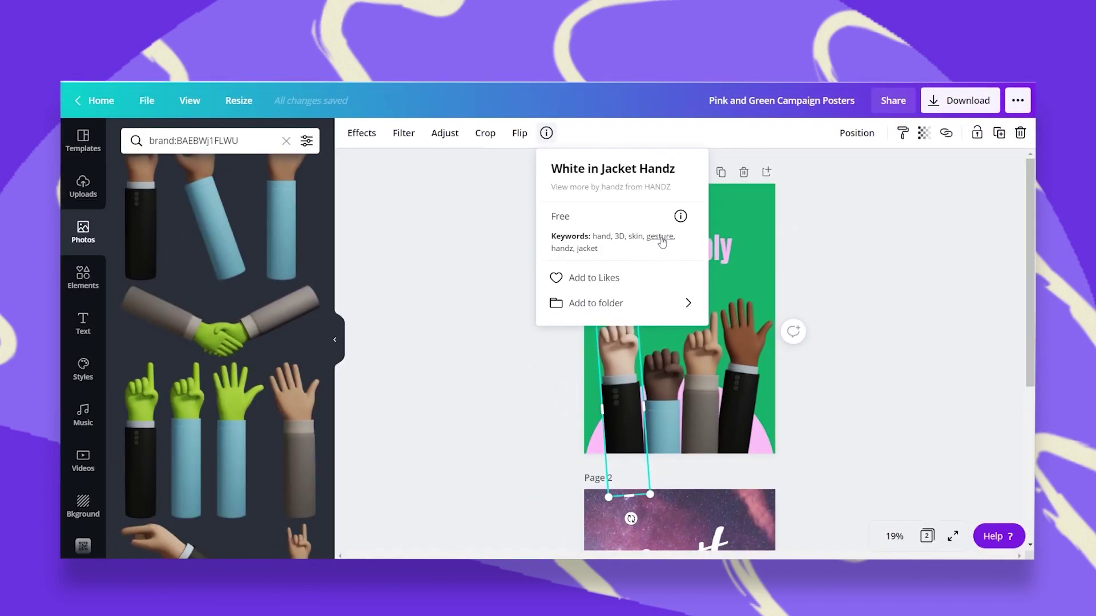
- Search photos for the 'gesture' keyword, then bring back the 'White in Jacket Handz' details
{"action": "left_click", "coordinate": [661, 242]}
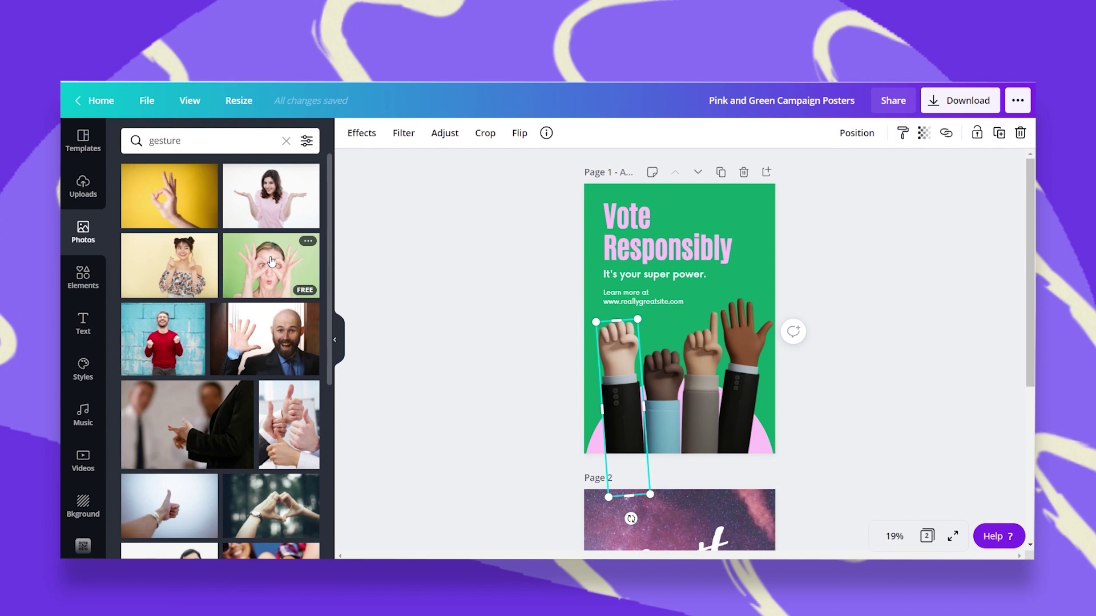
{"action": "scroll", "coordinate": [271, 261], "scroll_direction": "down", "scroll_amount": 10}
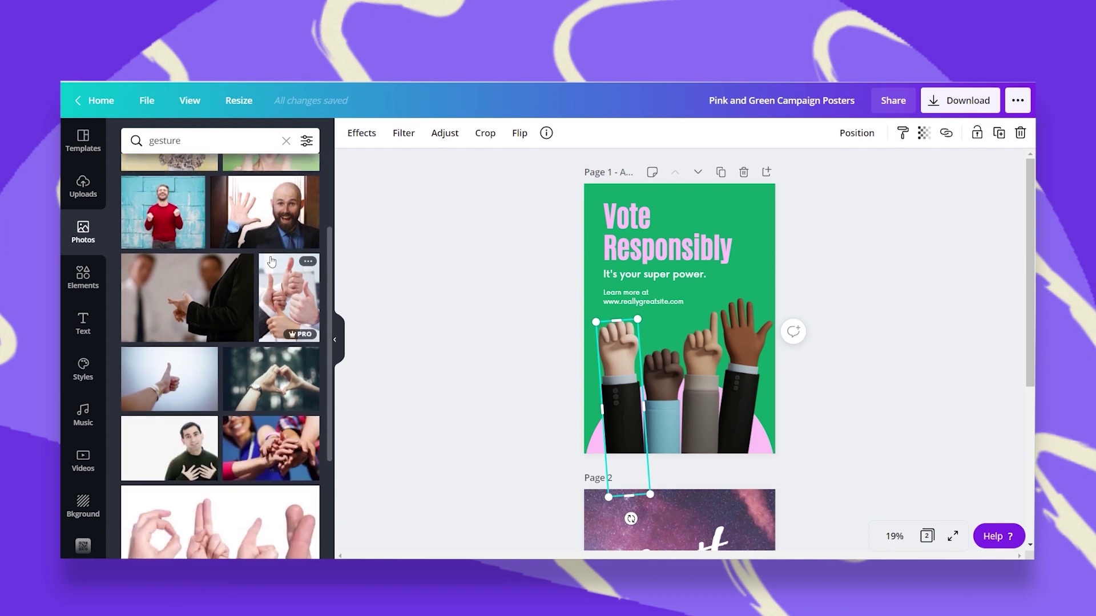
{"action": "scroll", "coordinate": [271, 262], "scroll_direction": "down", "scroll_amount": 3}
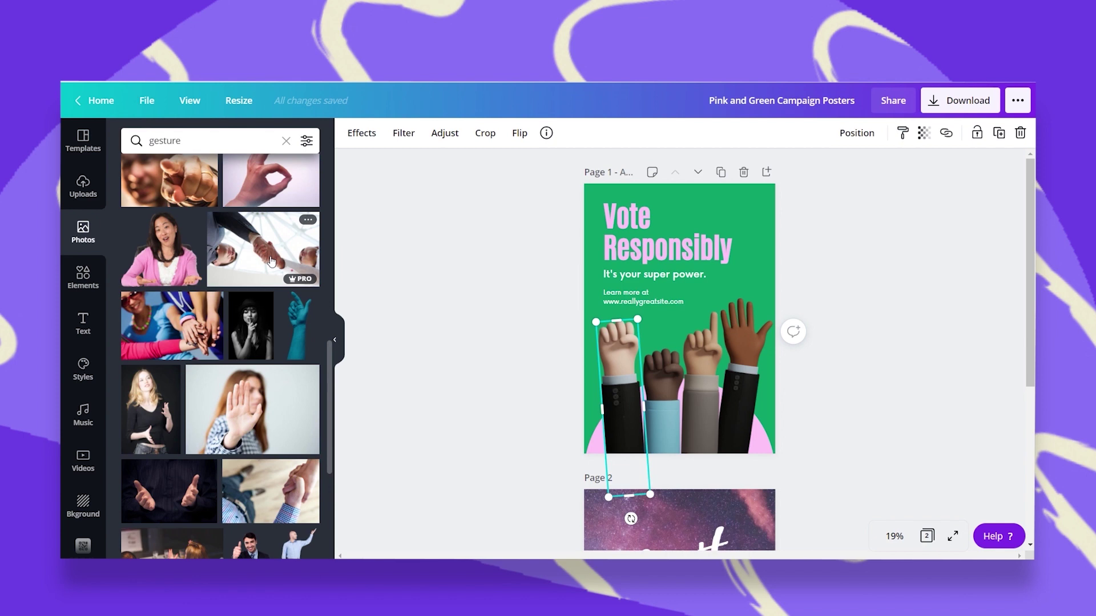
{"action": "left_click", "coordinate": [547, 133]}
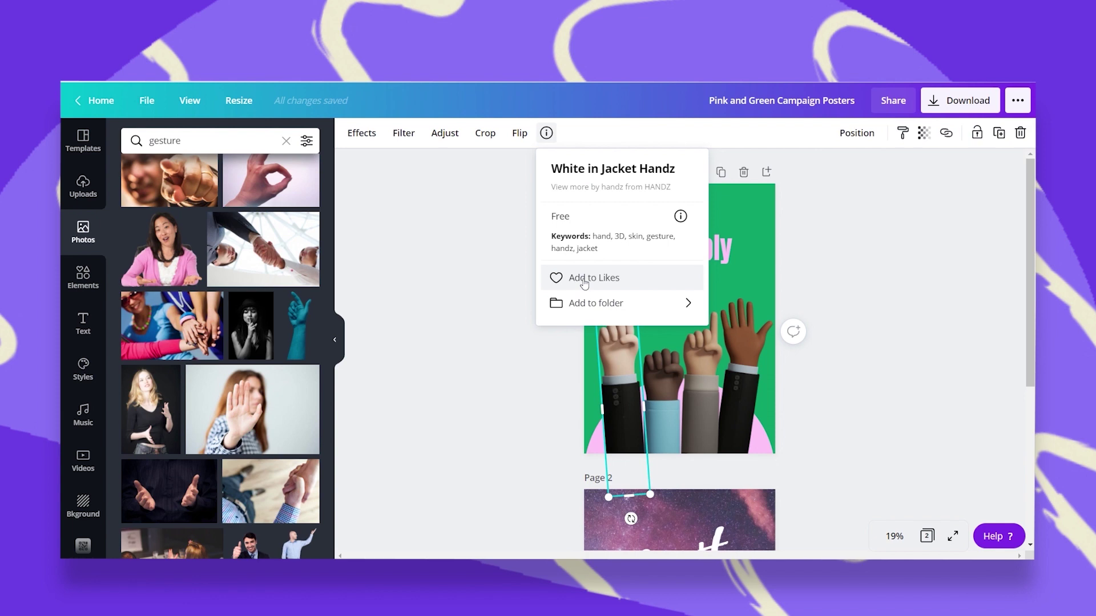
- Add 'White in Jacket Handz' to Likes and open the Likes folder from Folders
{"action": "left_click", "coordinate": [583, 283]}
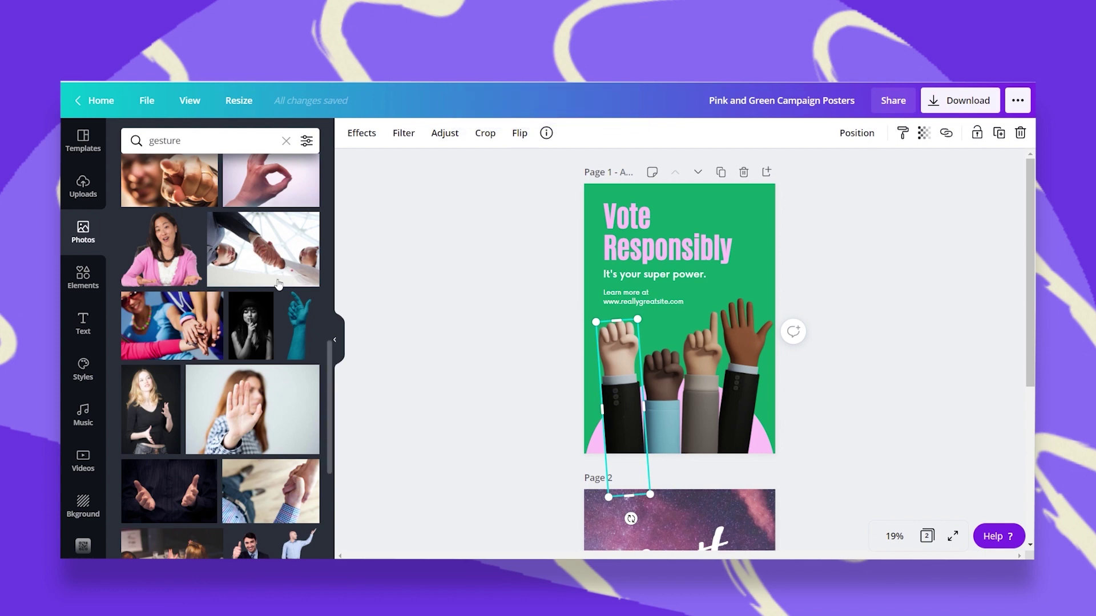
{"action": "scroll", "coordinate": [96, 367], "scroll_direction": "down", "scroll_amount": 3}
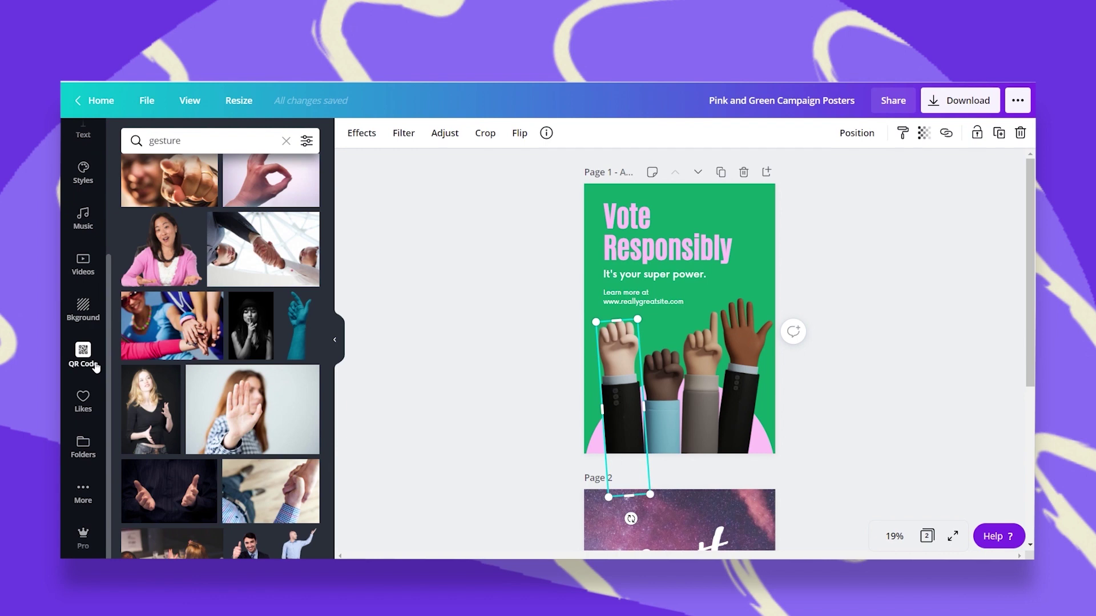
{"action": "left_click", "coordinate": [75, 454]}
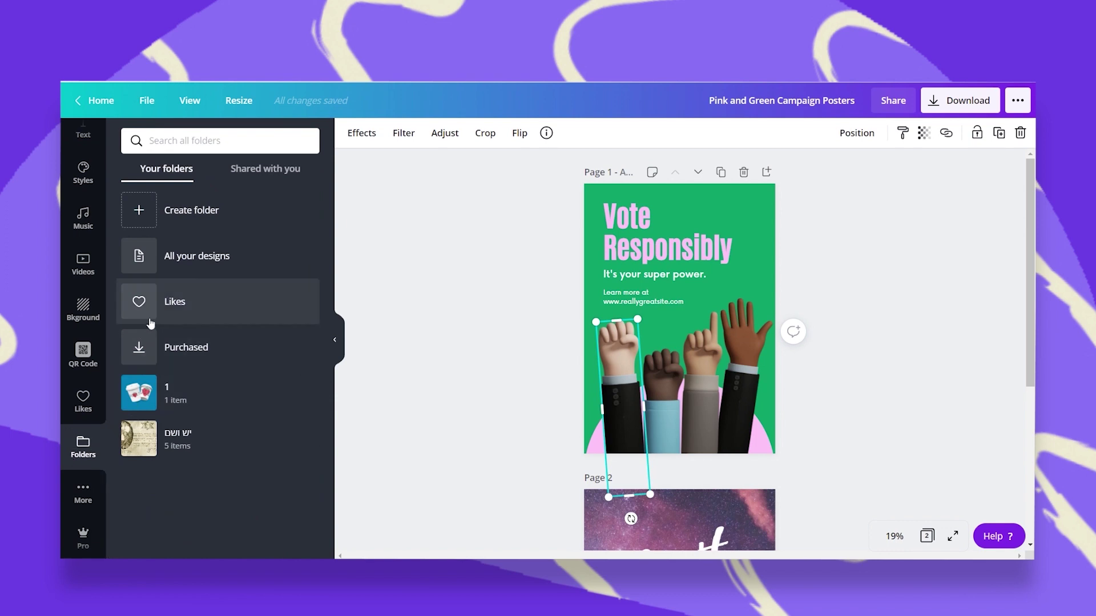
{"action": "left_click", "coordinate": [193, 303]}
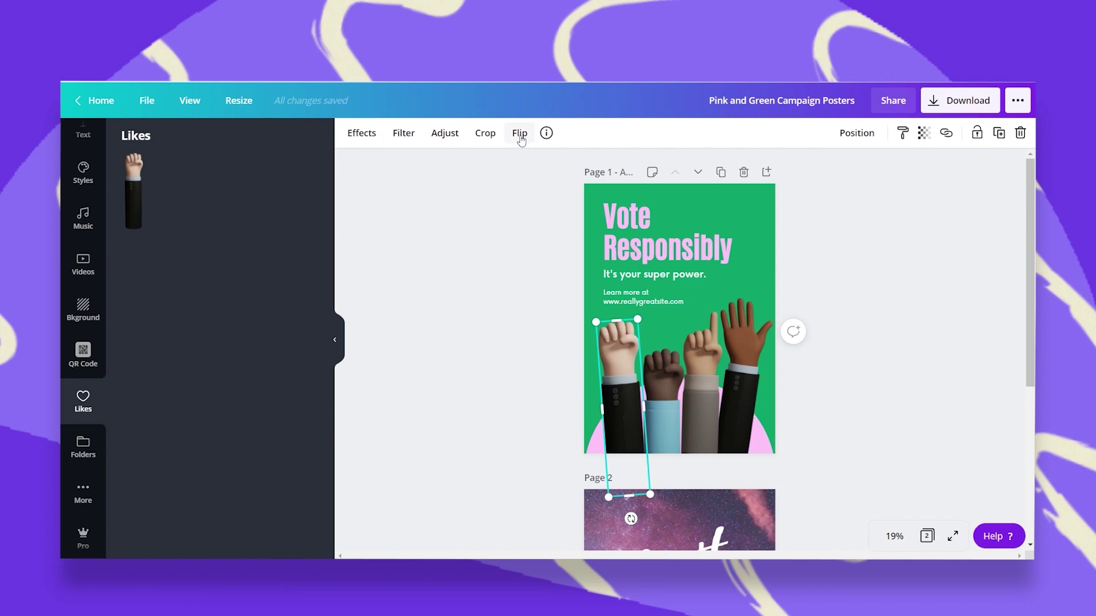
- Remove 'White in Jacket Handz' from Likes, then check the 'Shared with you' folders without saving
{"action": "left_click", "coordinate": [546, 133]}
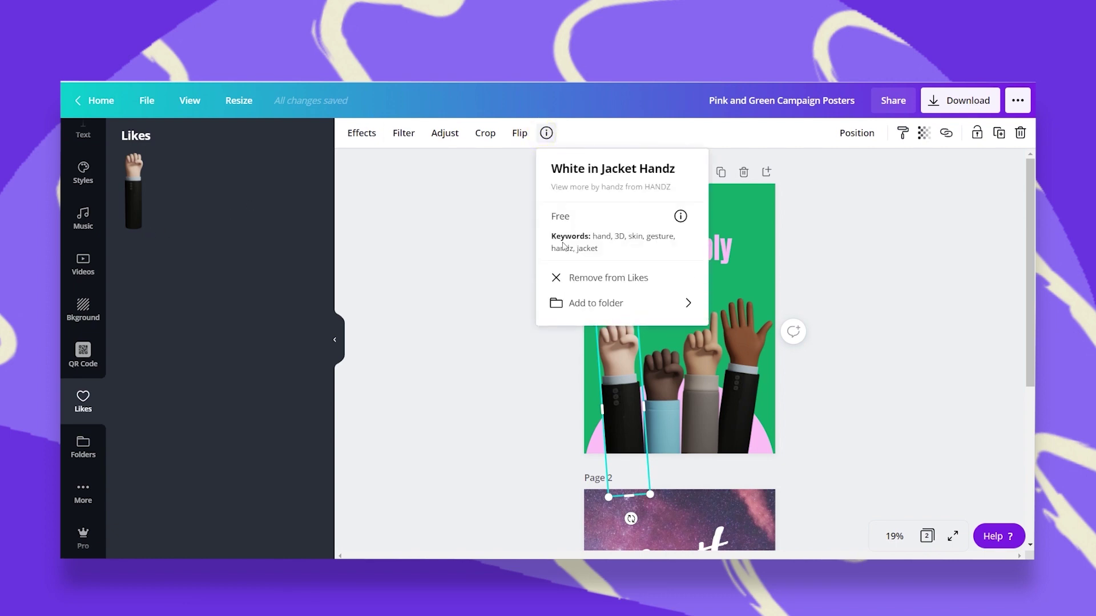
{"action": "left_click", "coordinate": [555, 281]}
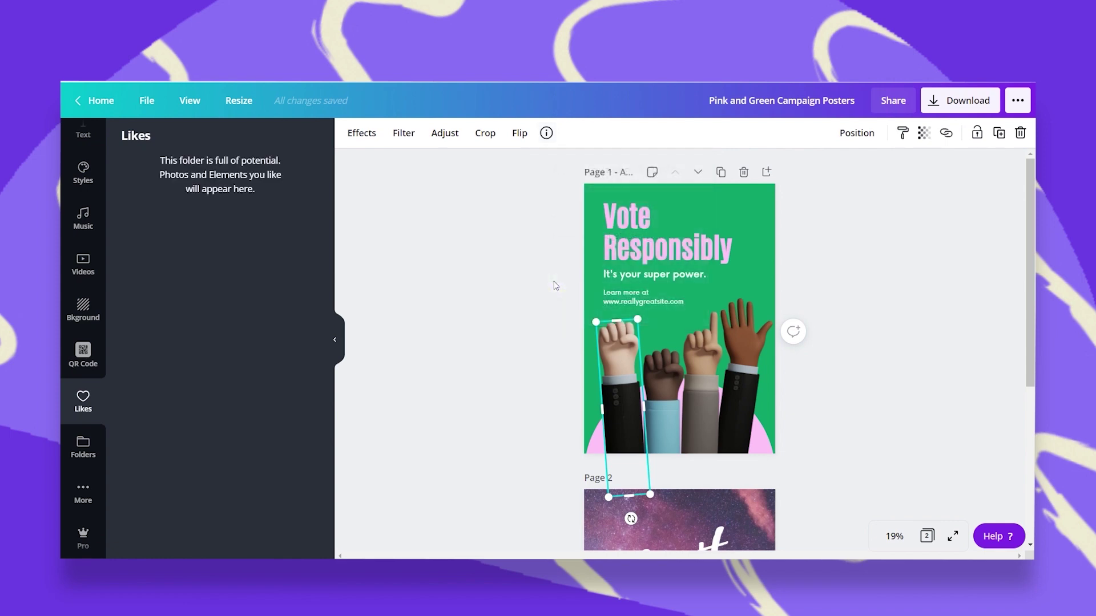
{"action": "left_click", "coordinate": [548, 138]}
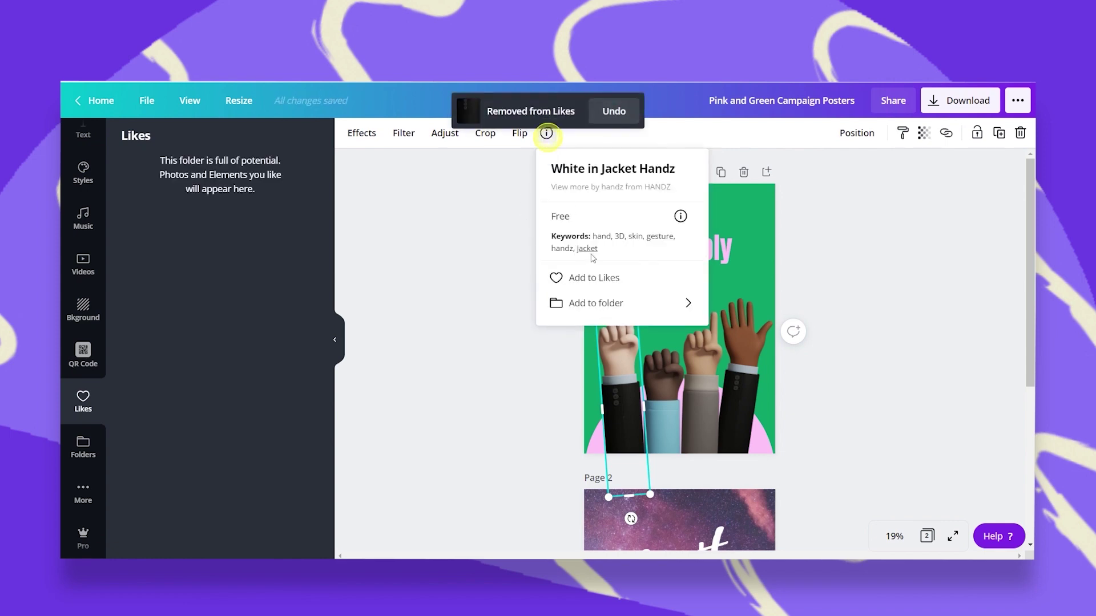
{"action": "left_click", "coordinate": [597, 305]}
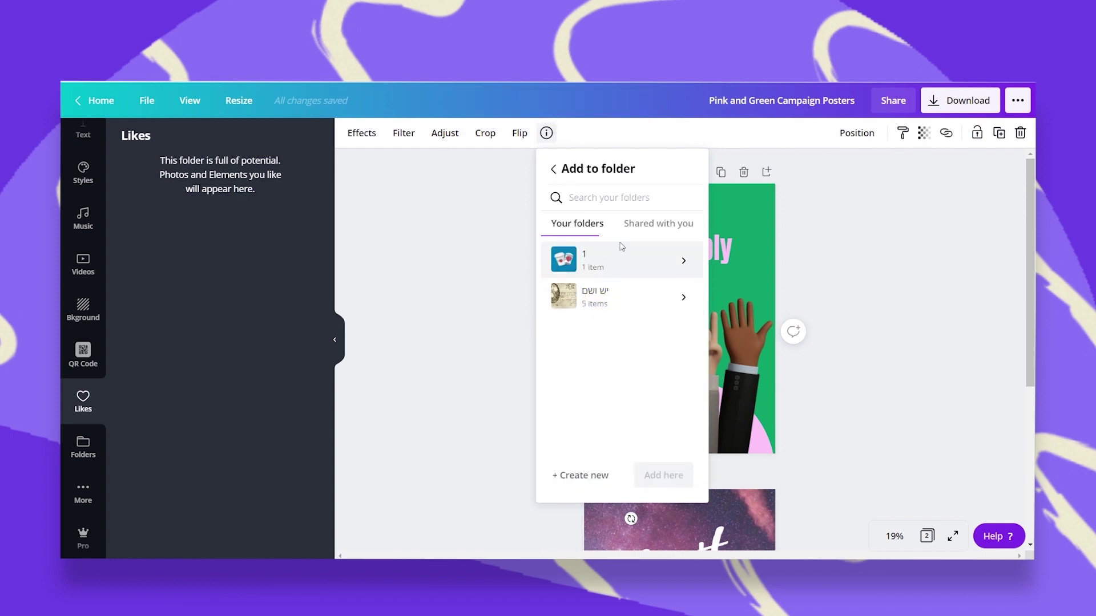
{"action": "left_click", "coordinate": [652, 234]}
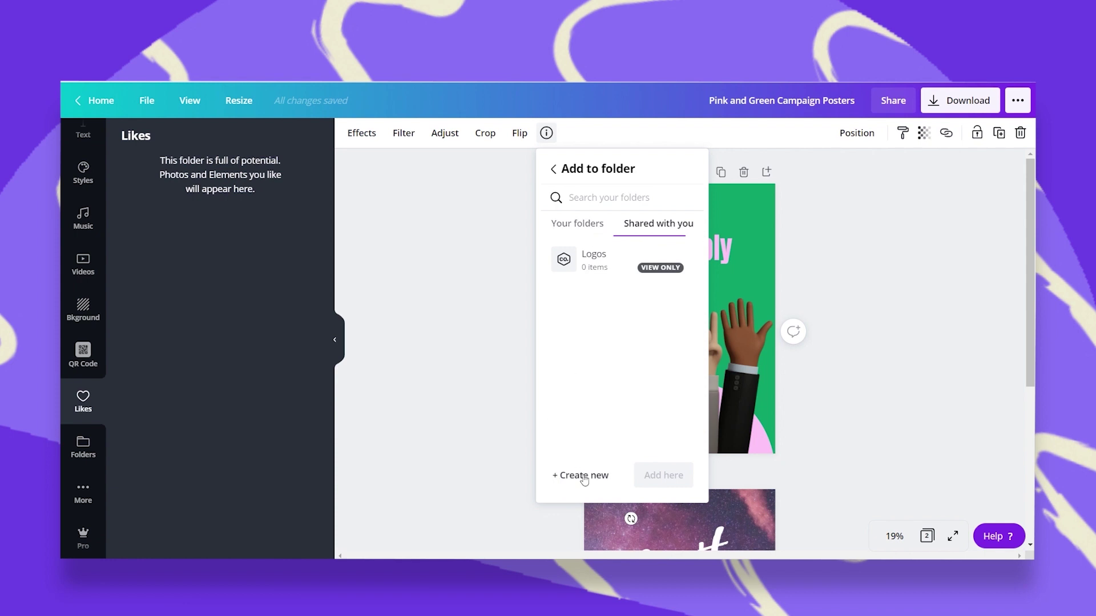
{"action": "left_click", "coordinate": [478, 234]}
- Show the details of the starry-sky trees background photo on page 2
{"action": "scroll", "coordinate": [819, 377], "scroll_direction": "down", "scroll_amount": 5}
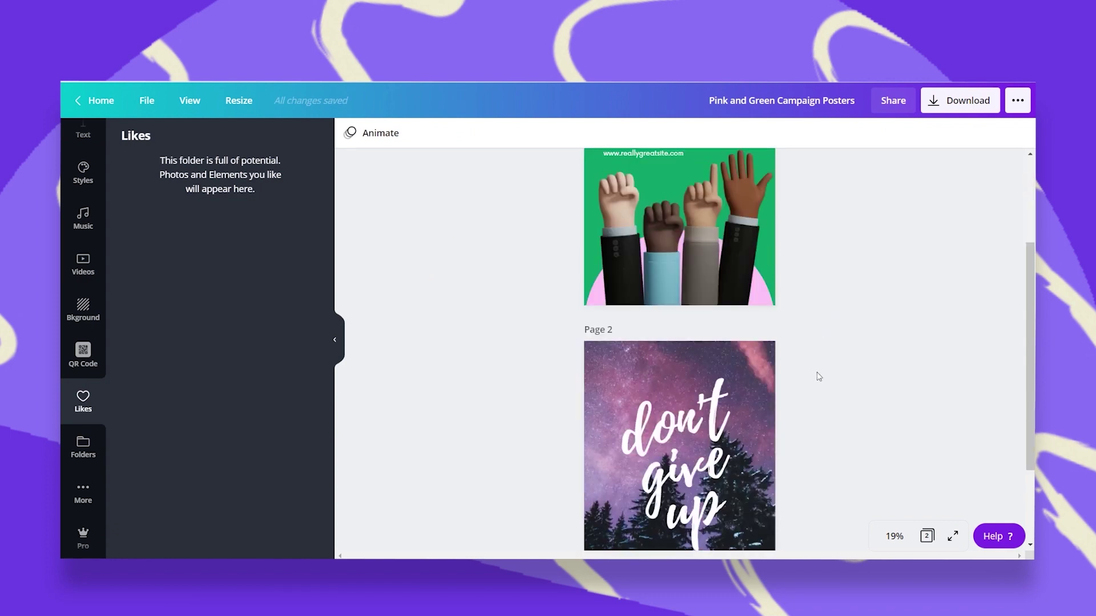
{"action": "scroll", "coordinate": [819, 377], "scroll_direction": "down", "scroll_amount": 2}
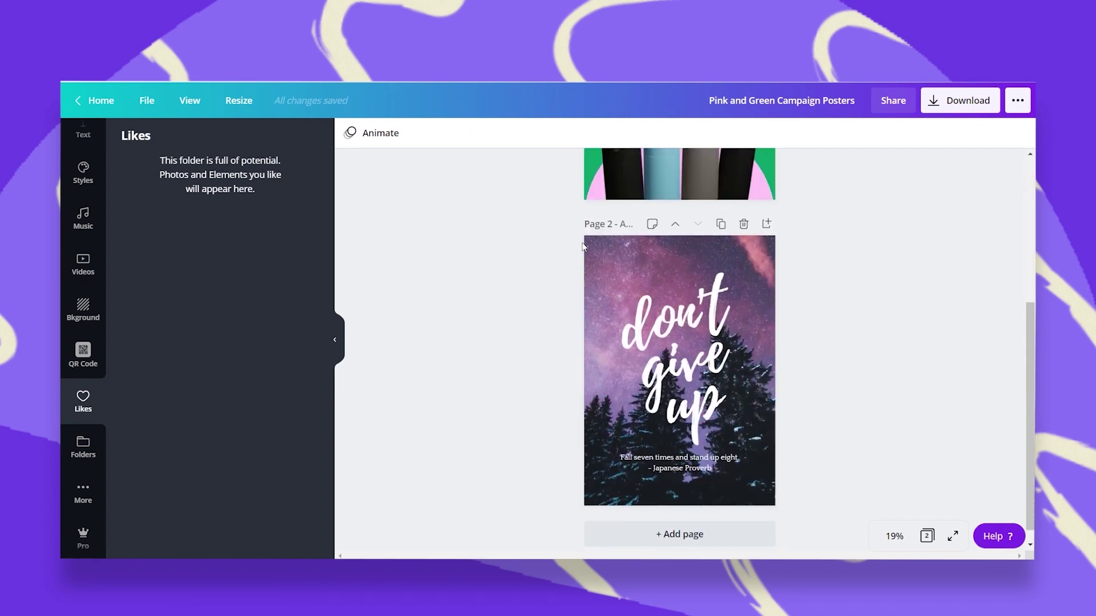
{"action": "left_click", "coordinate": [614, 254]}
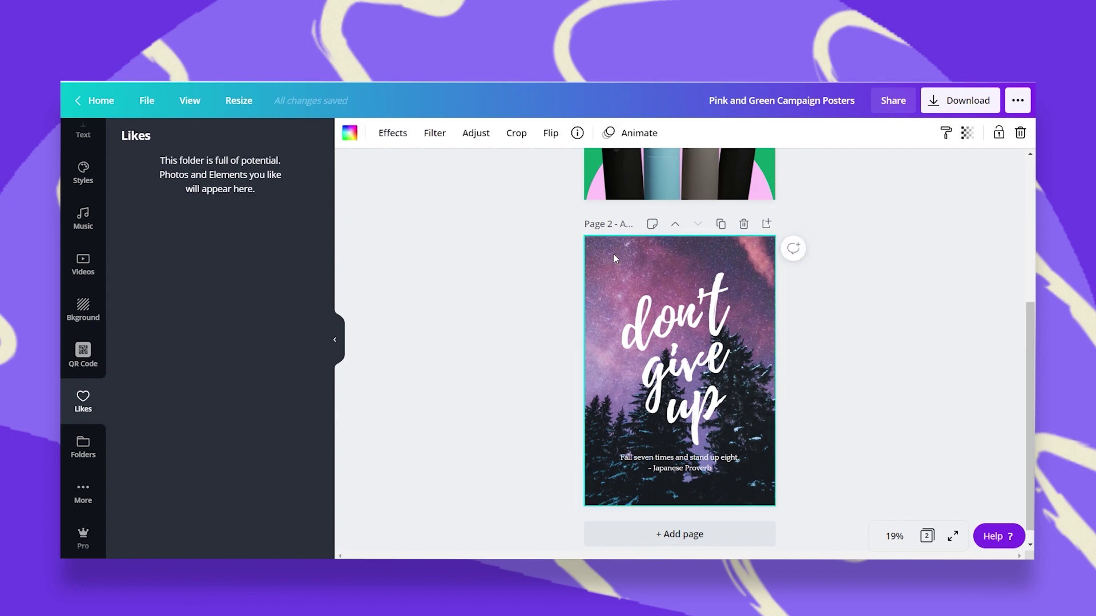
{"action": "left_click", "coordinate": [577, 132]}
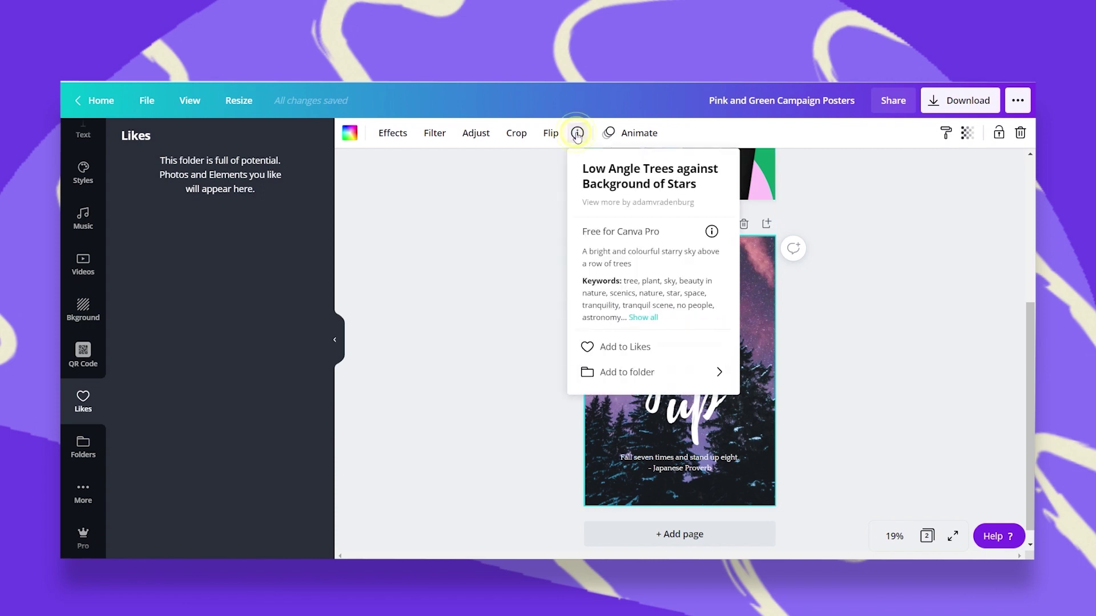
- Browse more landscape photos by the background's photographer, then reopen its details
{"action": "left_click", "coordinate": [673, 205]}
{"action": "scroll", "coordinate": [253, 297], "scroll_direction": "down", "scroll_amount": 5}
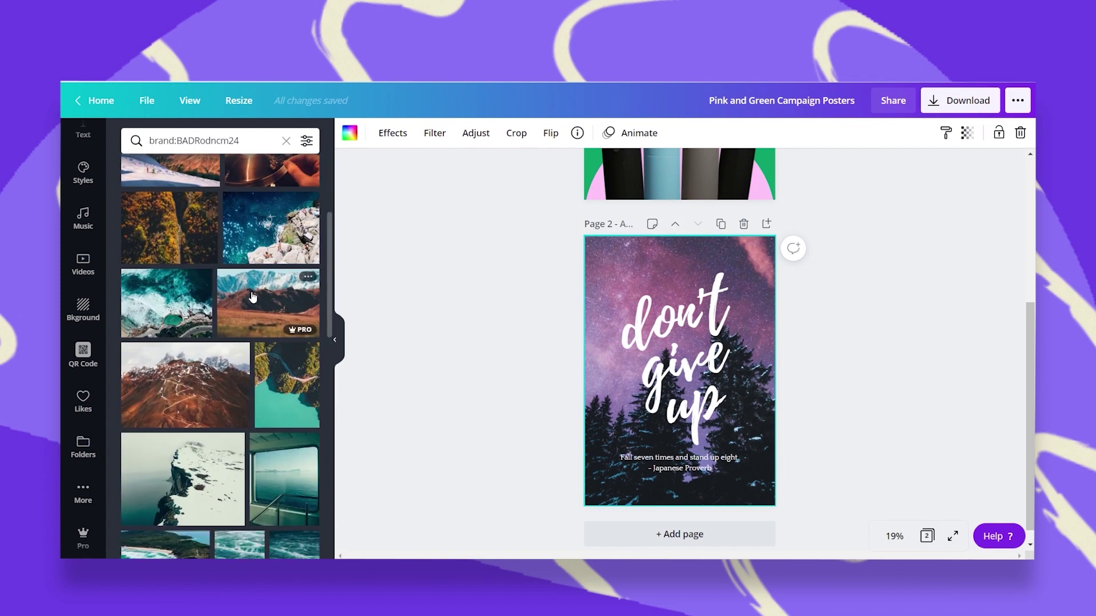
{"action": "scroll", "coordinate": [253, 297], "scroll_direction": "down", "scroll_amount": 3}
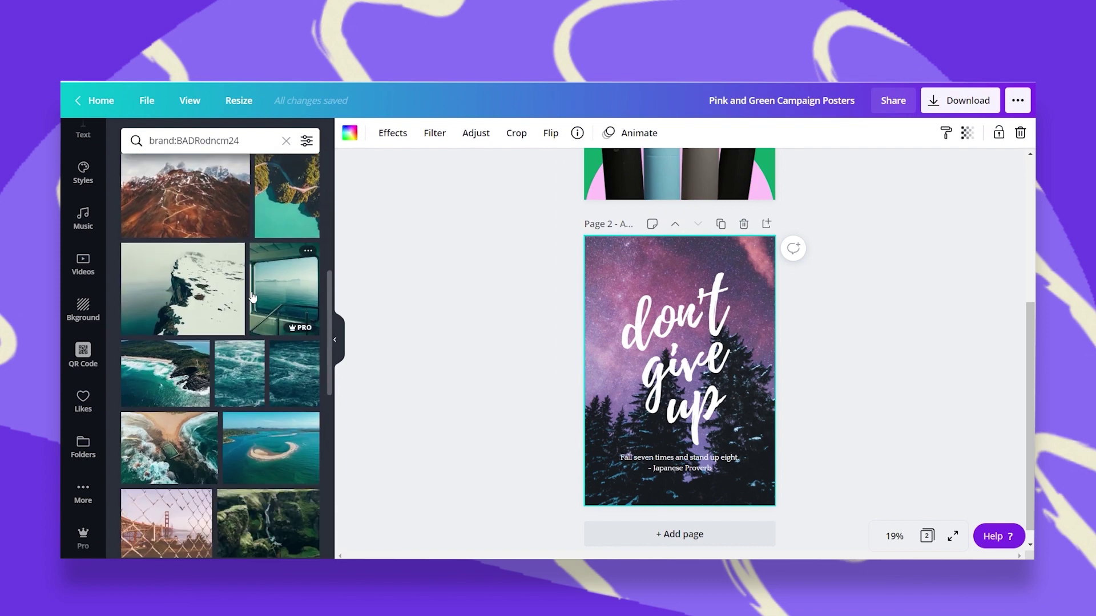
{"action": "scroll", "coordinate": [253, 297], "scroll_direction": "down", "scroll_amount": 6}
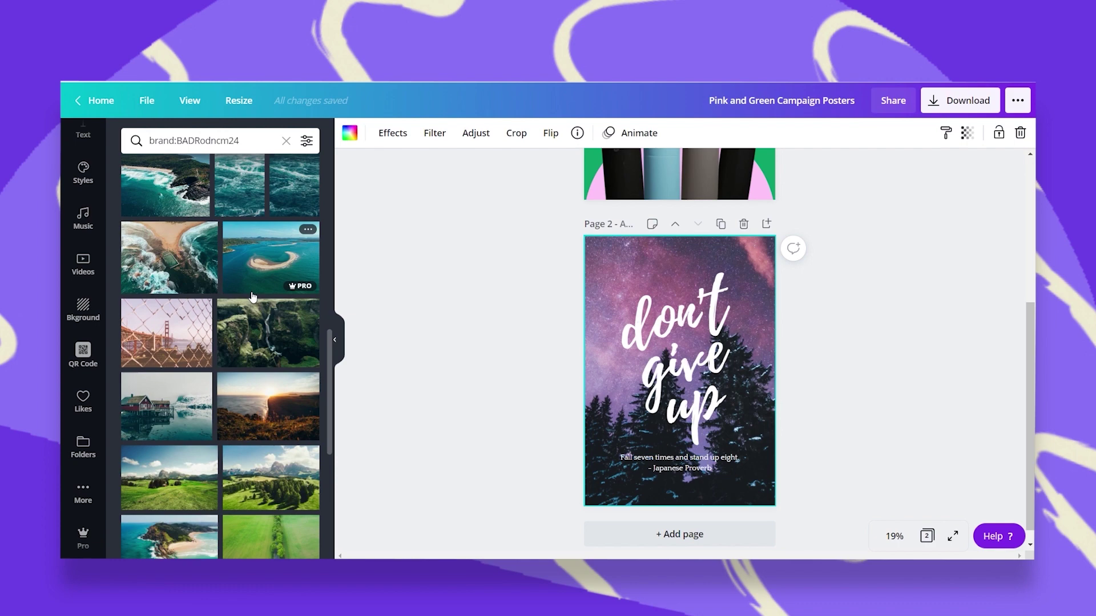
{"action": "left_click", "coordinate": [577, 132]}
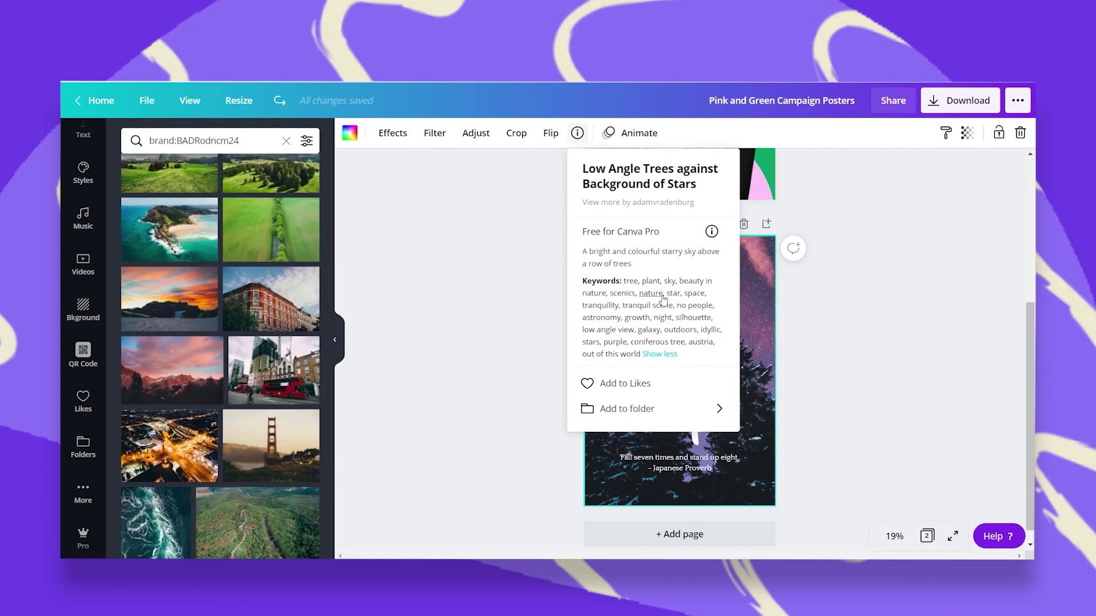
{"action": "left_click", "coordinate": [766, 291]}
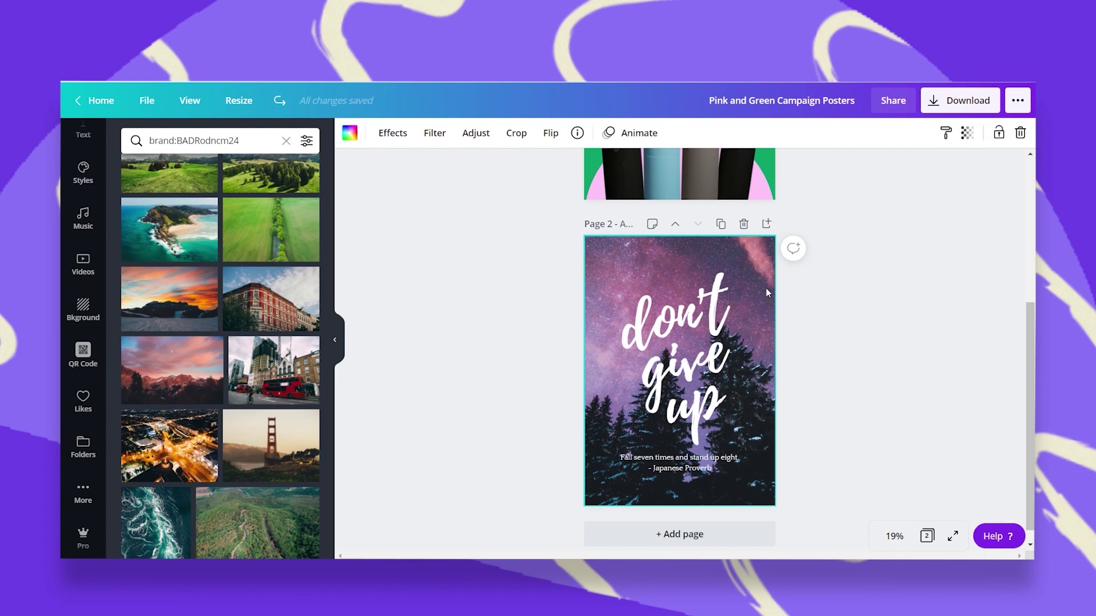
{"action": "left_click", "coordinate": [577, 133]}
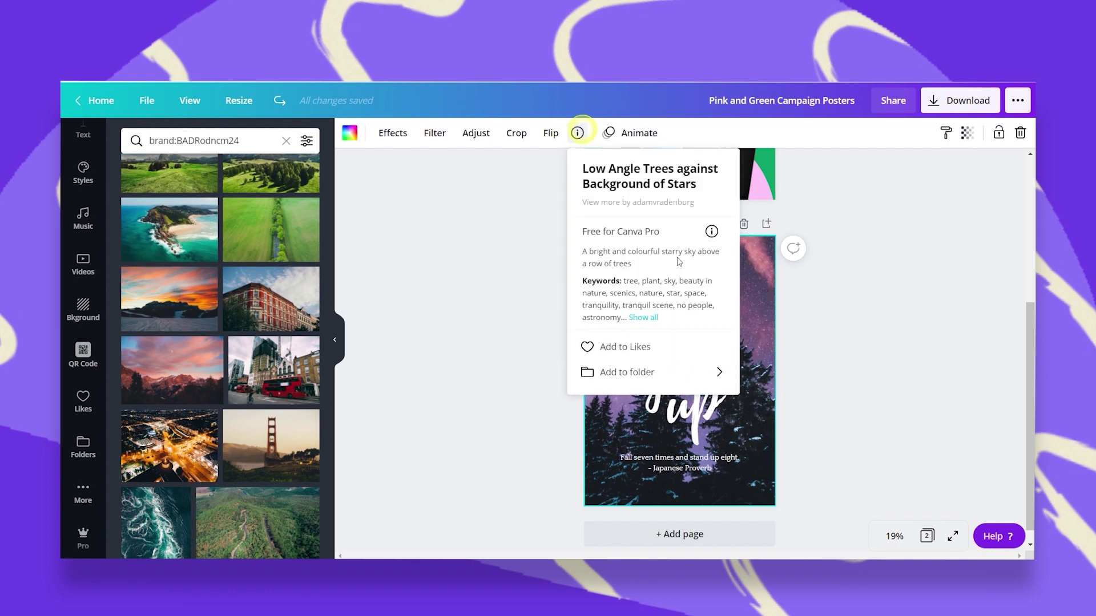
{"action": "left_click", "coordinate": [652, 316]}
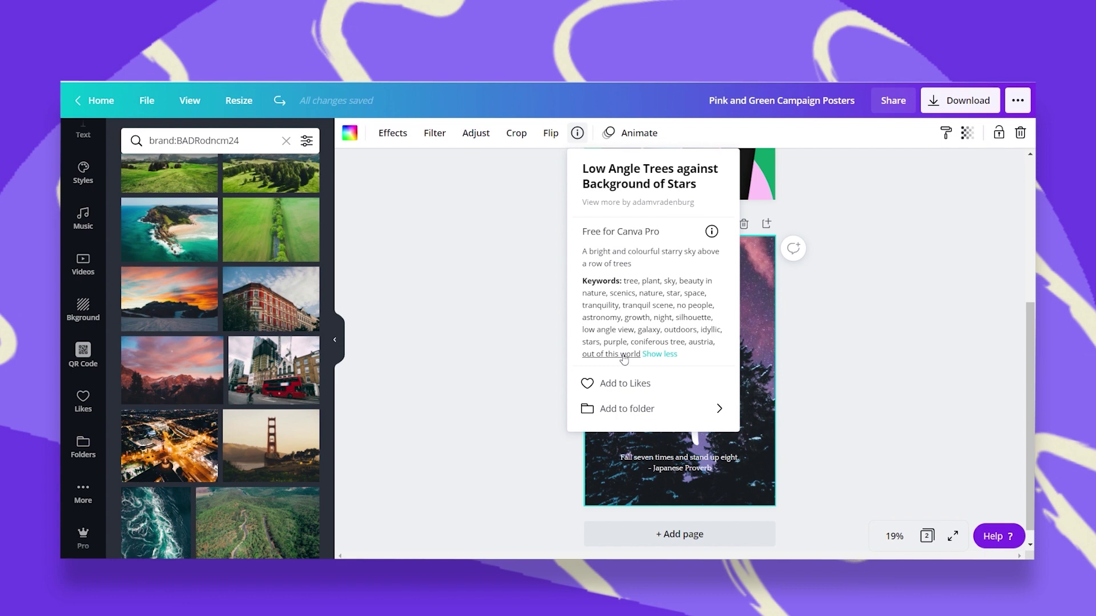
{"action": "left_click", "coordinate": [804, 328]}
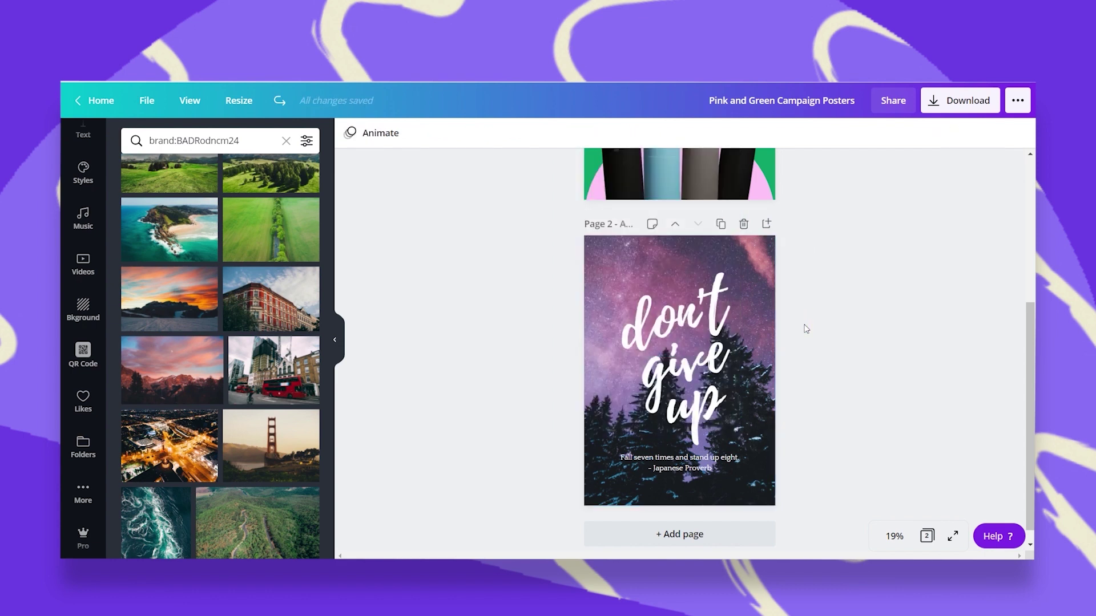